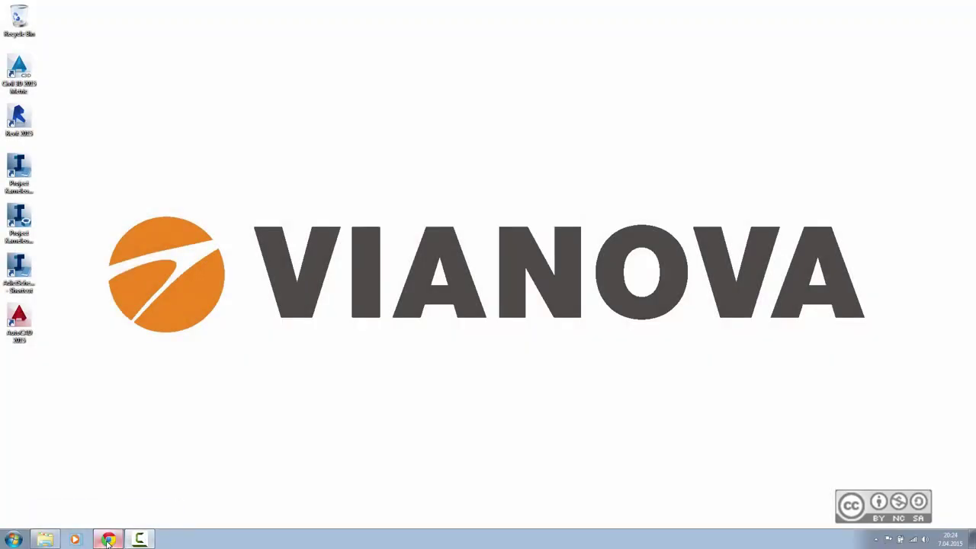
# Open the Civil 3D 2016 install folder on drive D and check its size in Properties
pyautogui.click(108, 539)
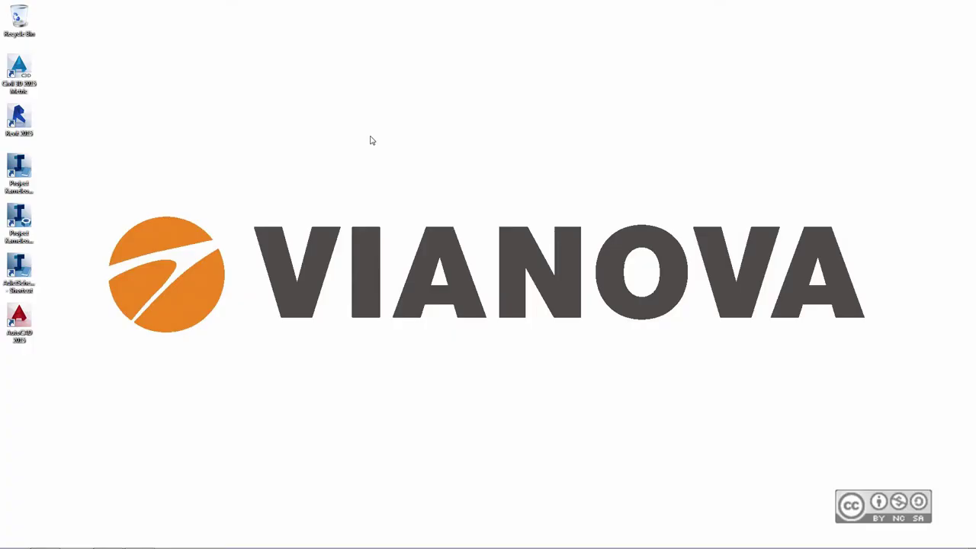
pyautogui.click(106, 543)
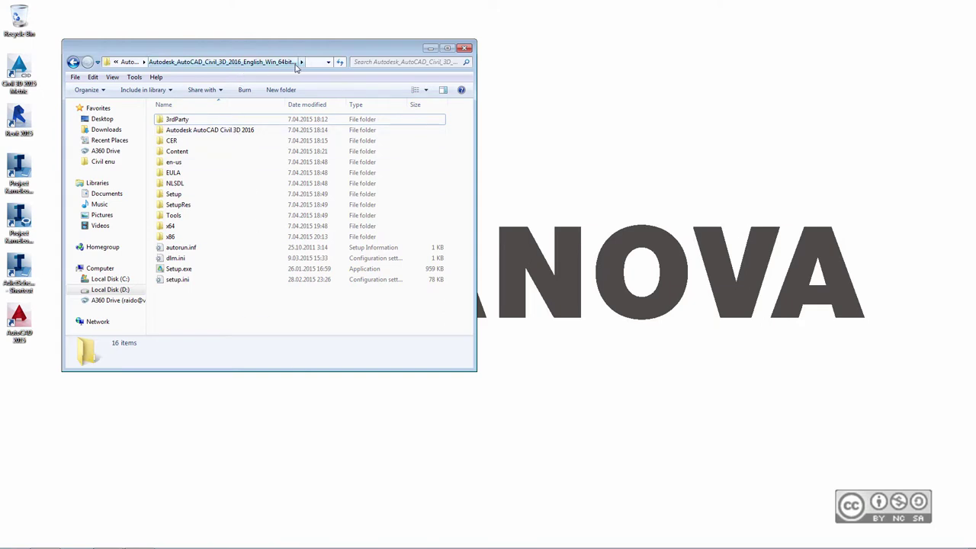
pyautogui.rightClick(239, 308)
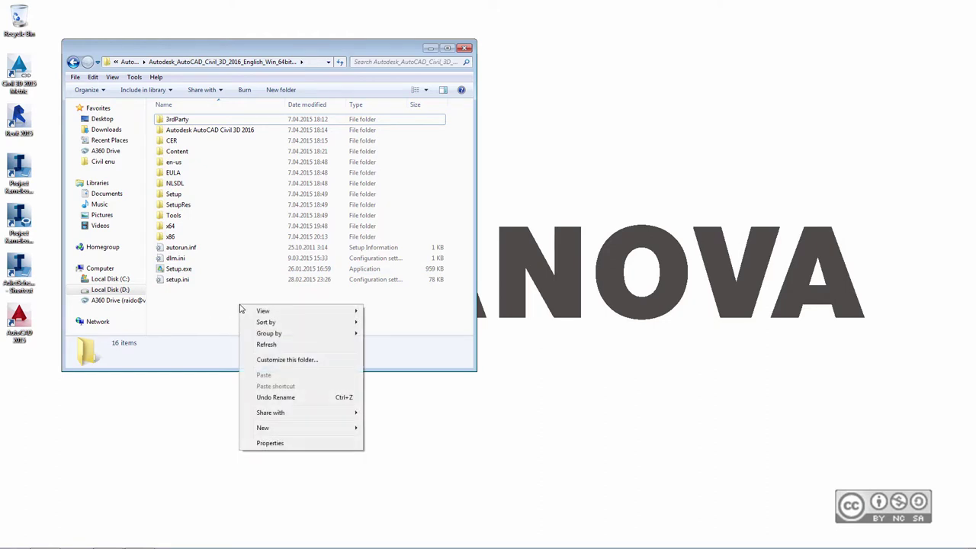
pyautogui.click(269, 443)
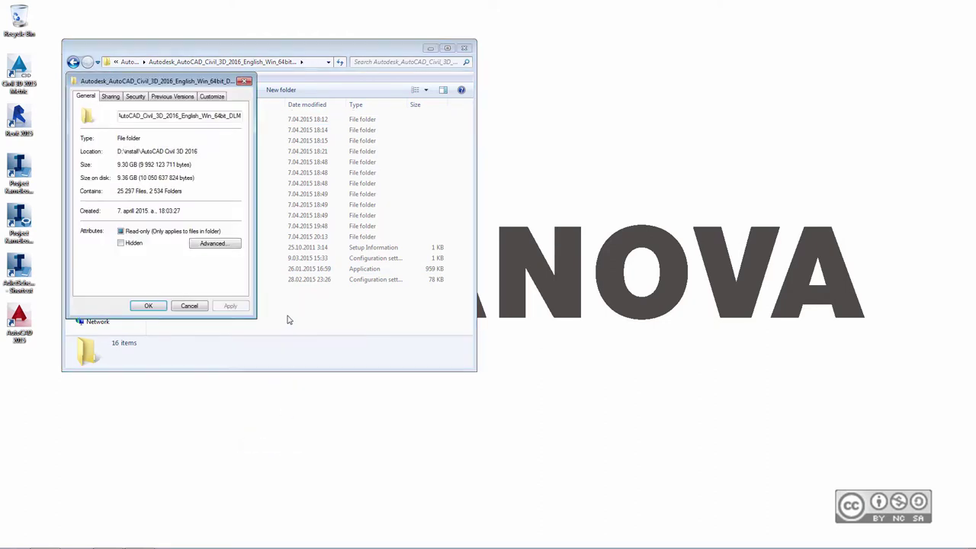
pyautogui.click(188, 306)
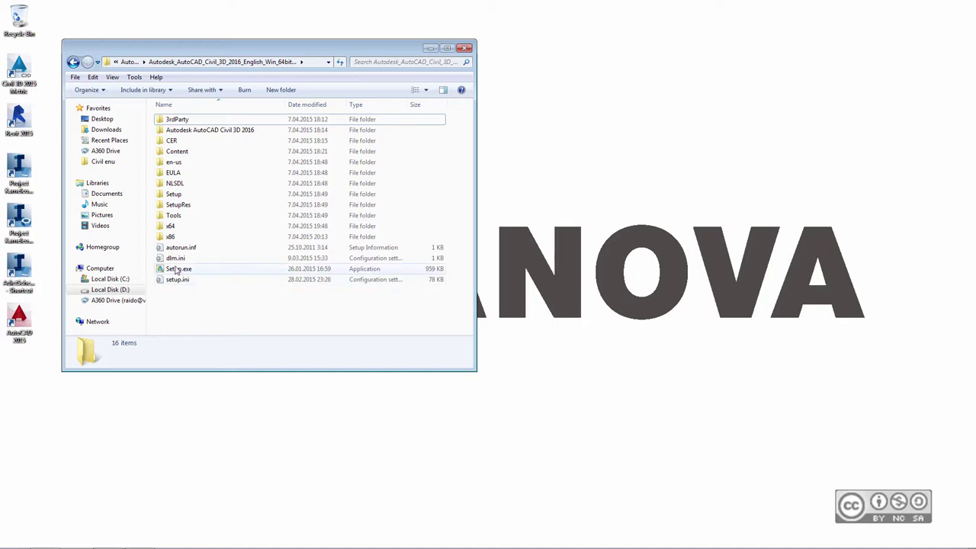
pyautogui.moveTo(178, 269)
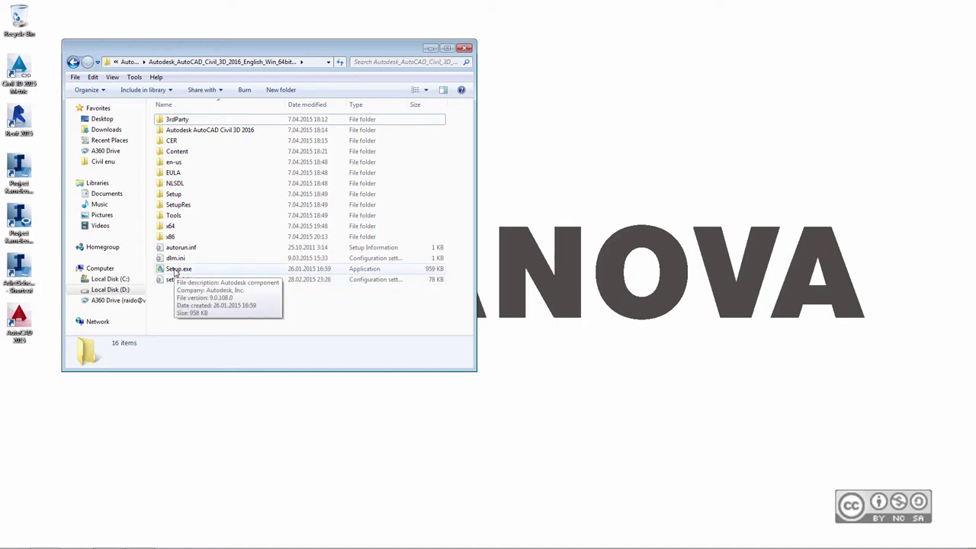
# Run Setup.exe from the install folder to launch the Civil 3D 2016 installer
pyautogui.doubleClick(174, 270)
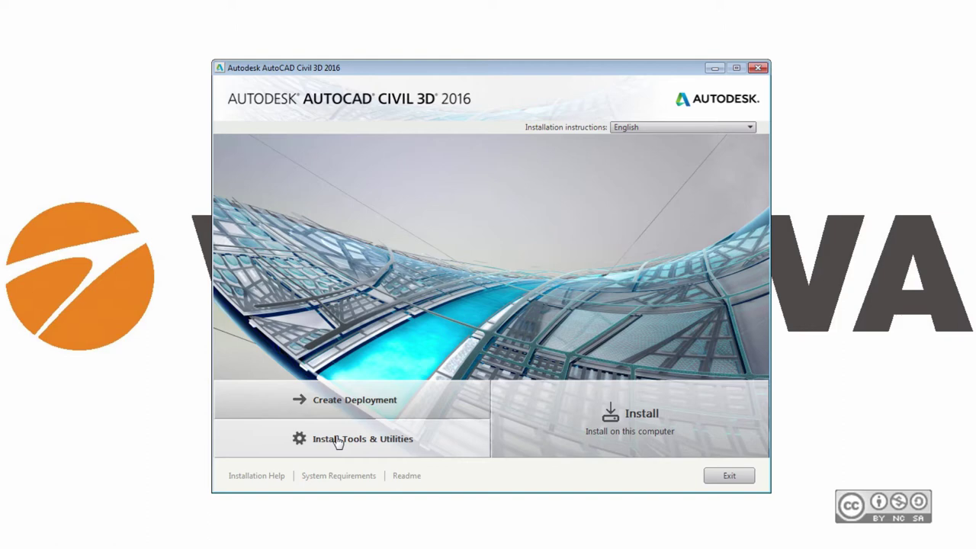
# Deselect Network License Manager and Autodesk CAD Manager Tools under Tools & Utilities, then go back
pyautogui.click(338, 441)
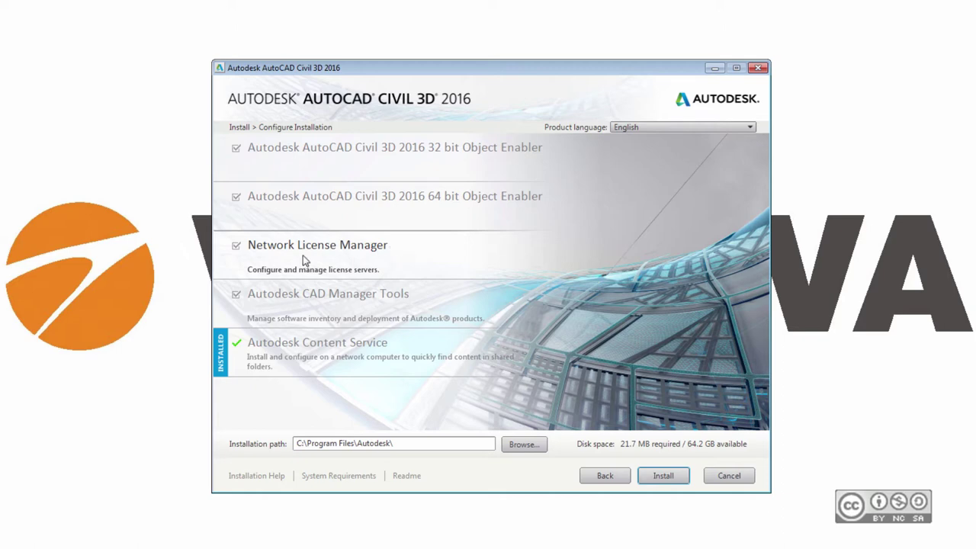
pyautogui.click(236, 246)
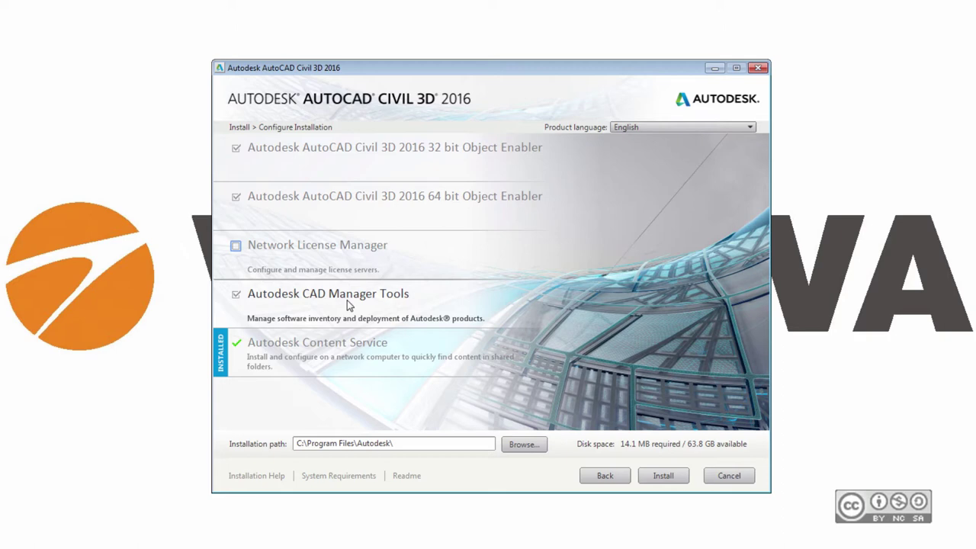
pyautogui.click(347, 303)
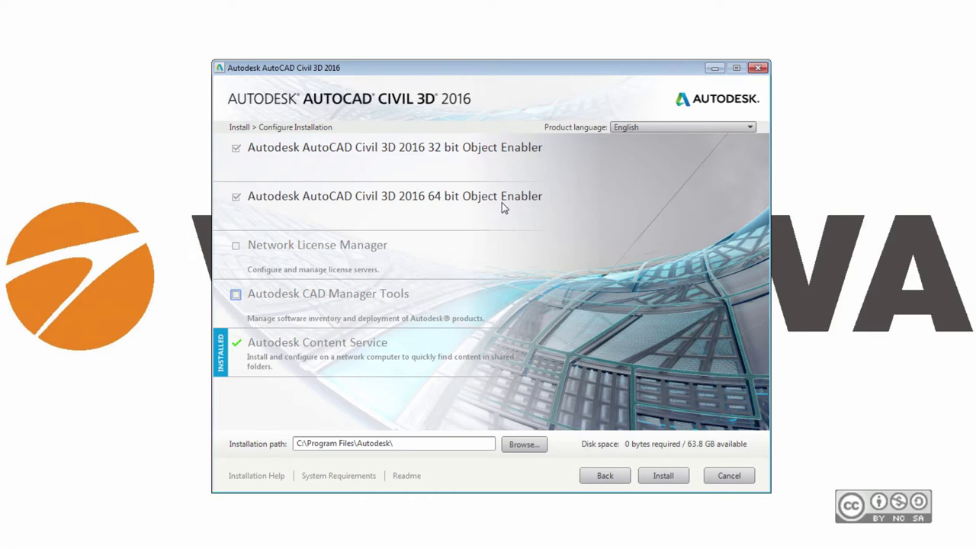
pyautogui.click(599, 477)
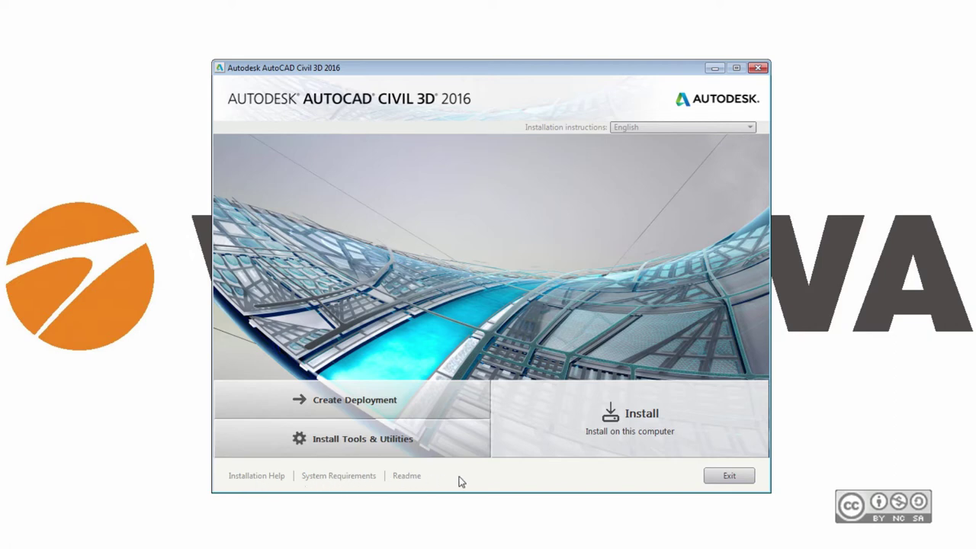
# Start the installation on this computer and accept the license agreement
pyautogui.click(653, 422)
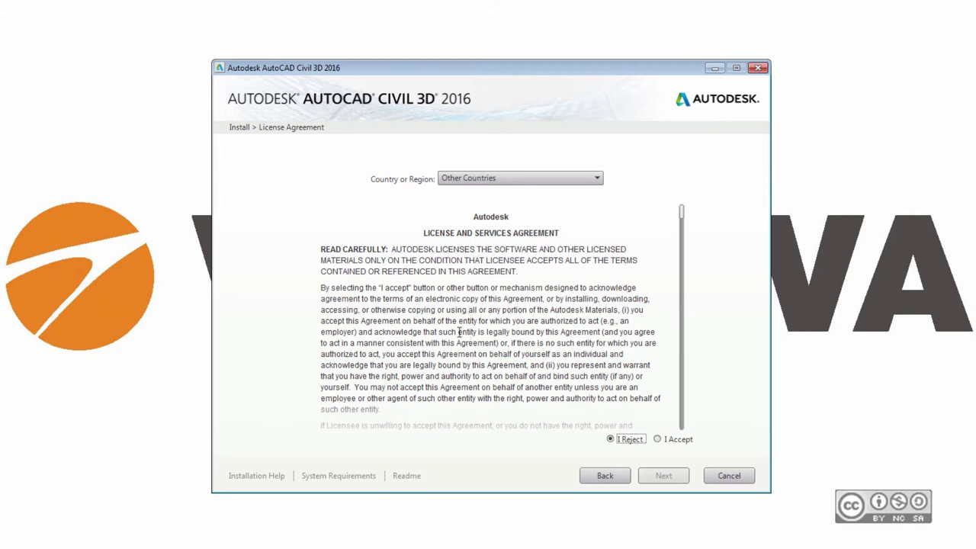
pyautogui.click(661, 440)
pyautogui.click(665, 477)
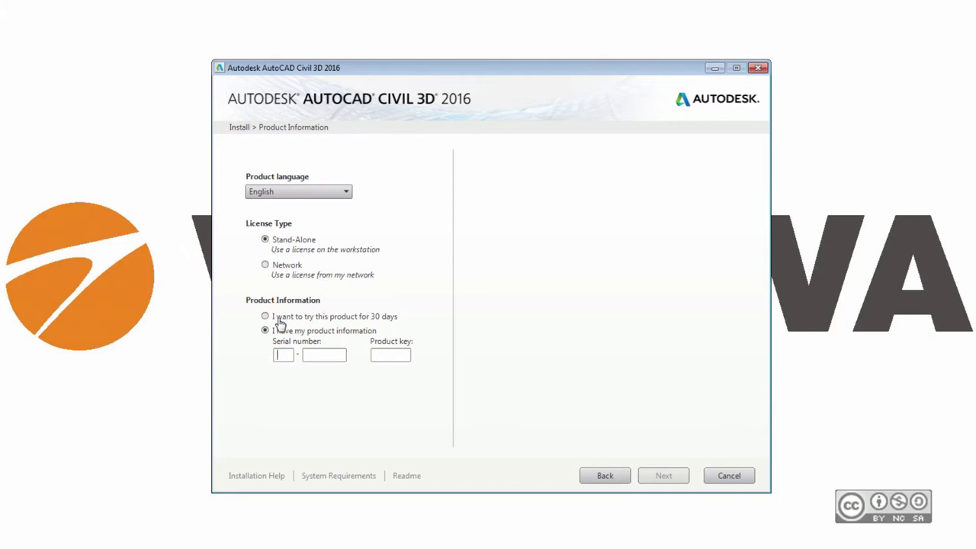
# Choose the 30-day trial option and continue to Configure Installation
pyautogui.click(293, 324)
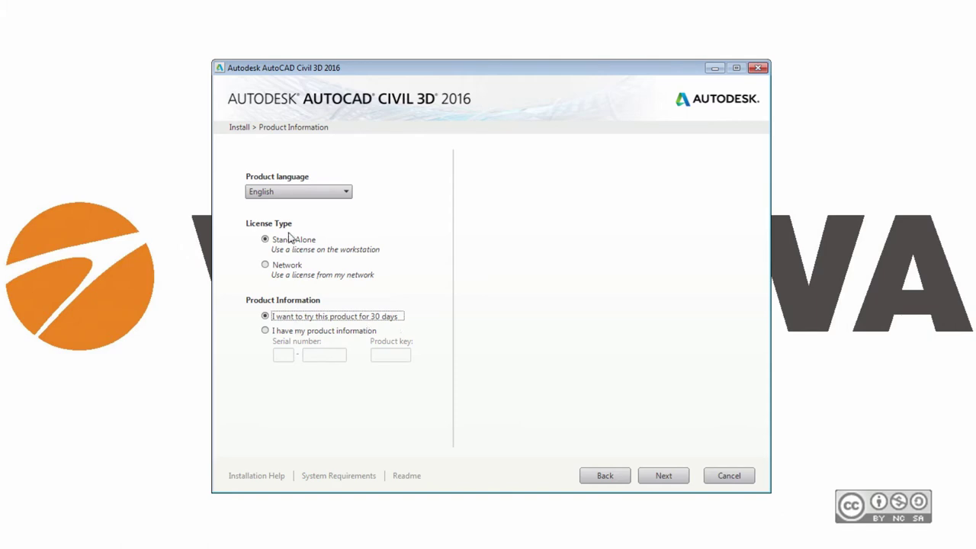
pyautogui.click(662, 478)
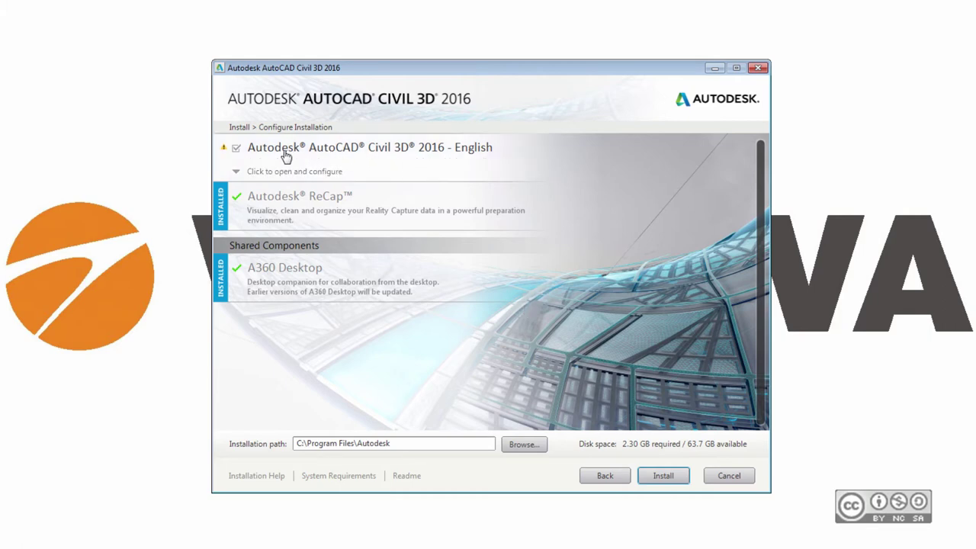
# Expand the Civil 3D configuration and enable a desktop shortcut for the AutoCAD profile
pyautogui.click(386, 156)
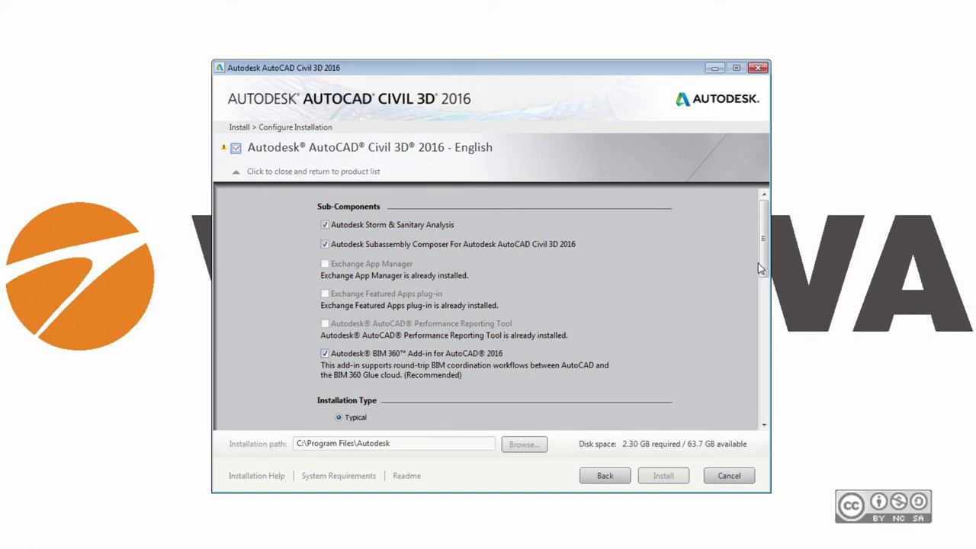
pyautogui.moveTo(764, 259); pyautogui.dragTo(763, 305)
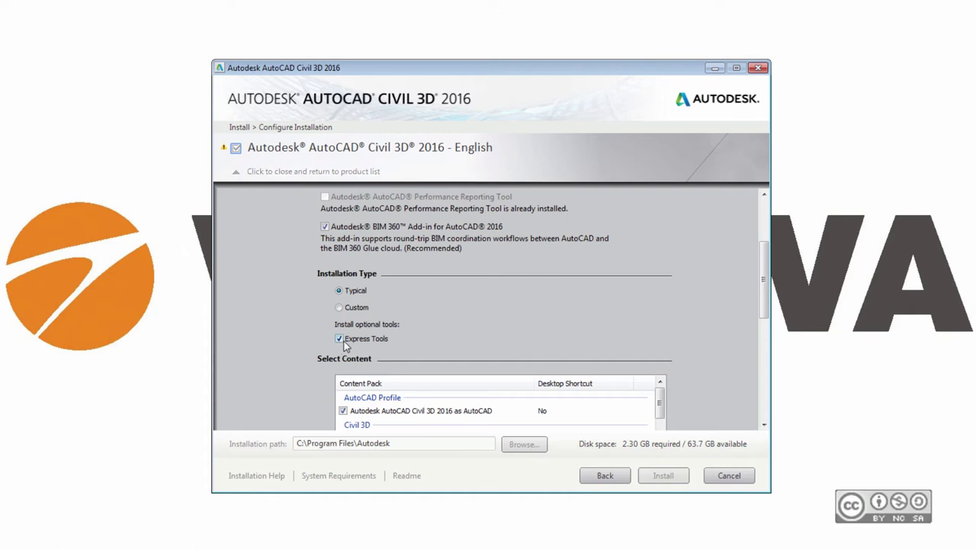
pyautogui.scroll(-1, 343, 345)
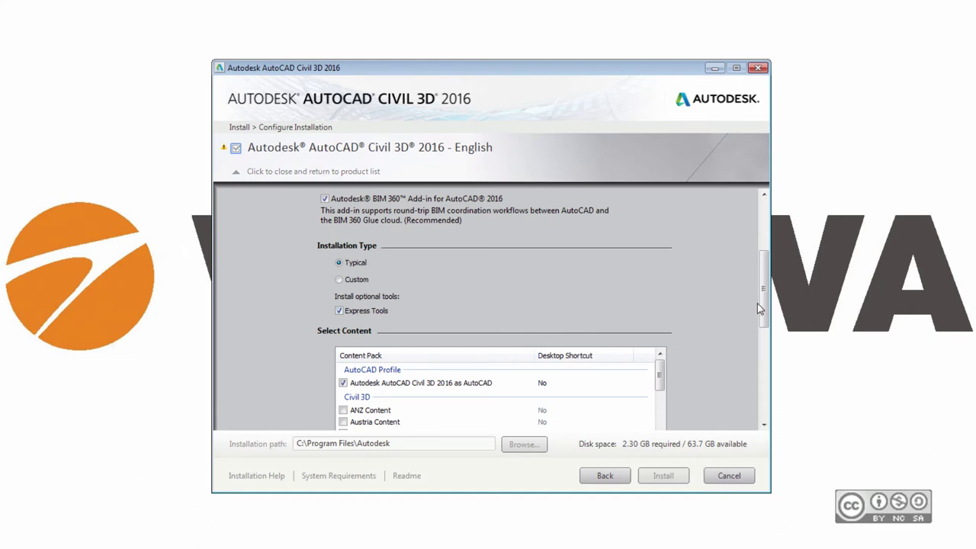
pyautogui.moveTo(763, 303); pyautogui.dragTo(760, 352)
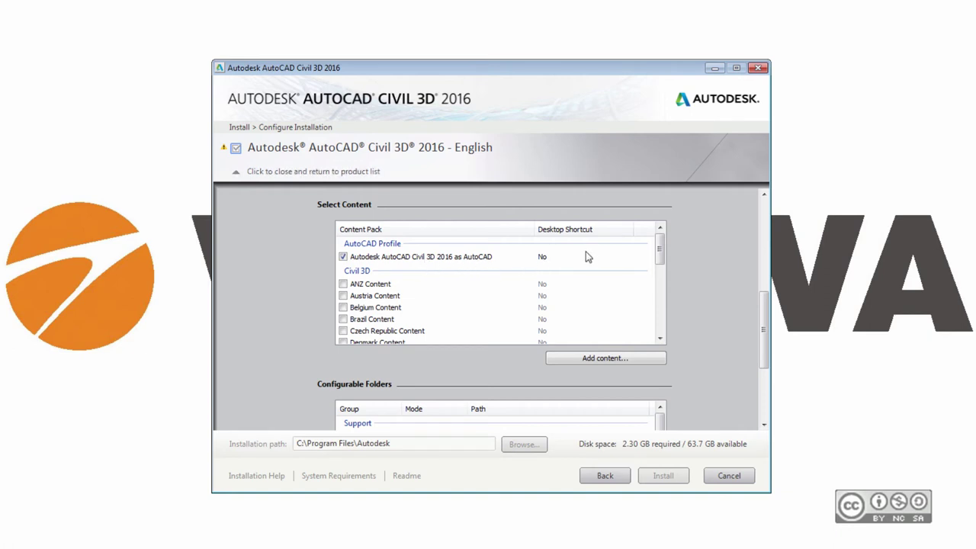
pyautogui.click(544, 259)
pyautogui.click(552, 263)
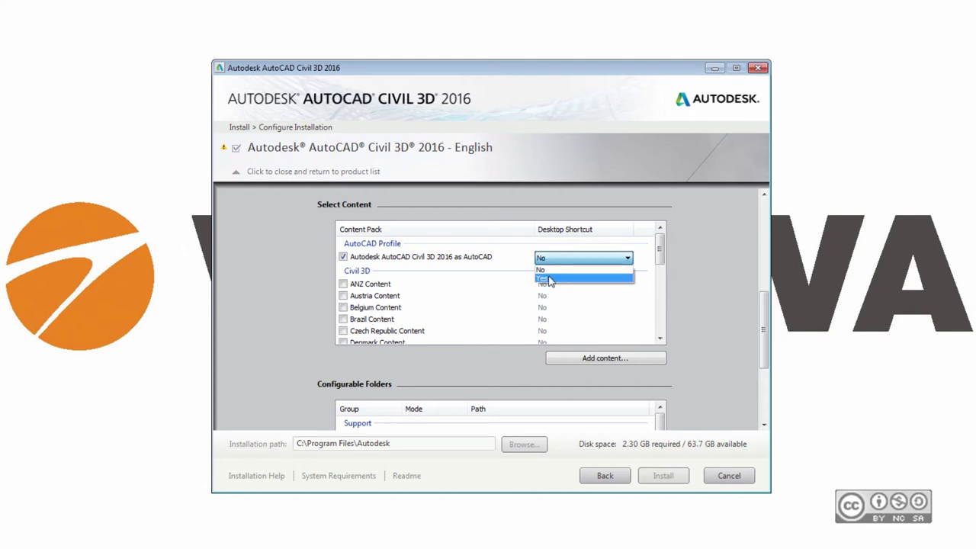
pyautogui.click(552, 280)
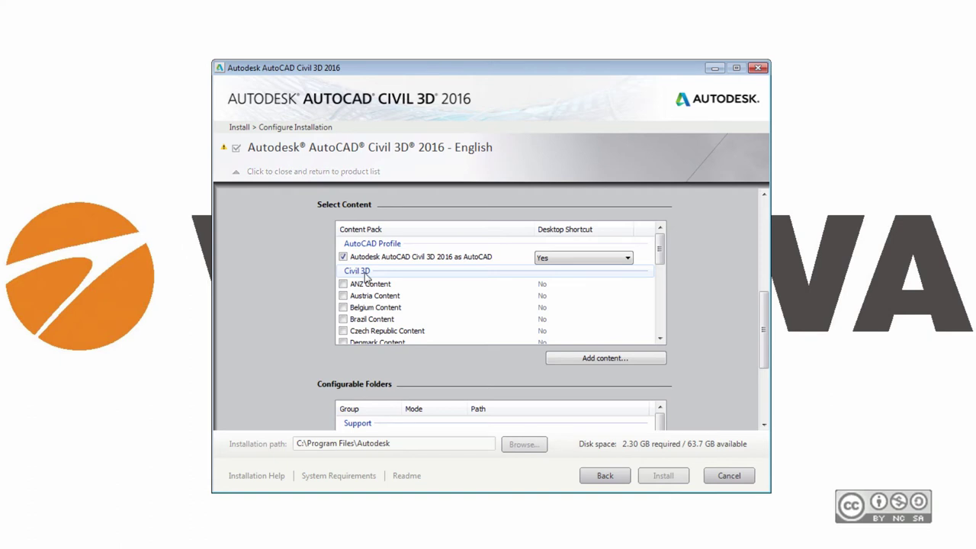
# Uncheck the Civil 3D Imperial content pack, keeping only Civil 3D Metric
pyautogui.moveTo(662, 261); pyautogui.dragTo(659, 335)
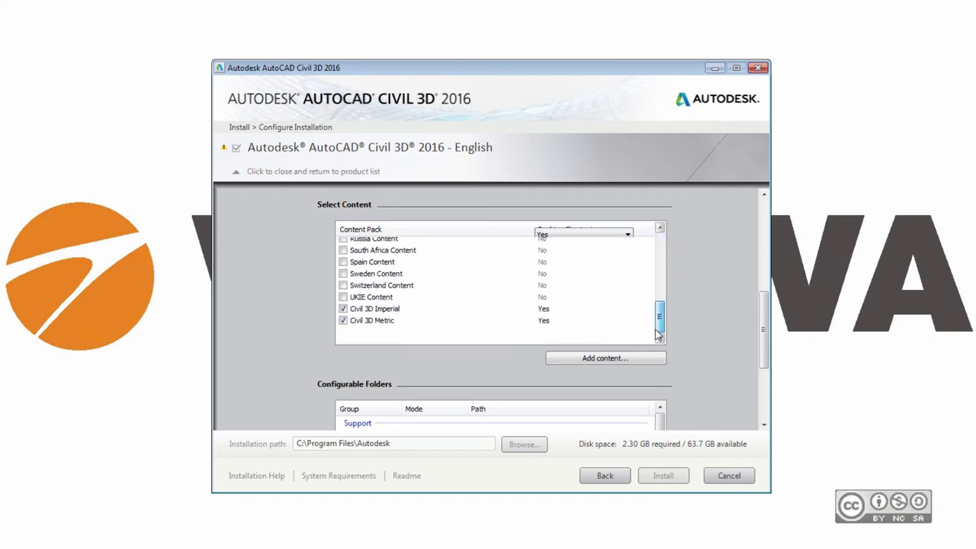
pyautogui.click(343, 309)
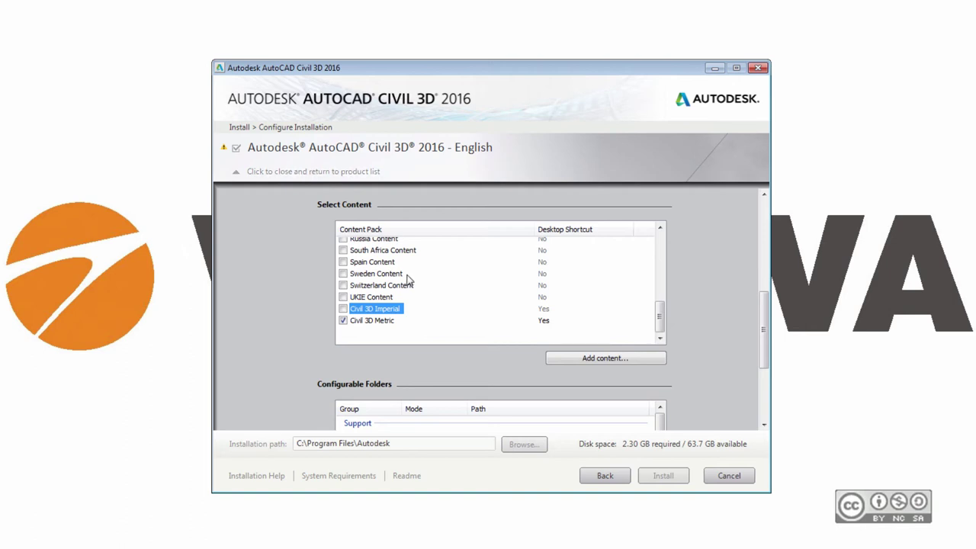
pyautogui.moveTo(661, 320); pyautogui.dragTo(658, 289)
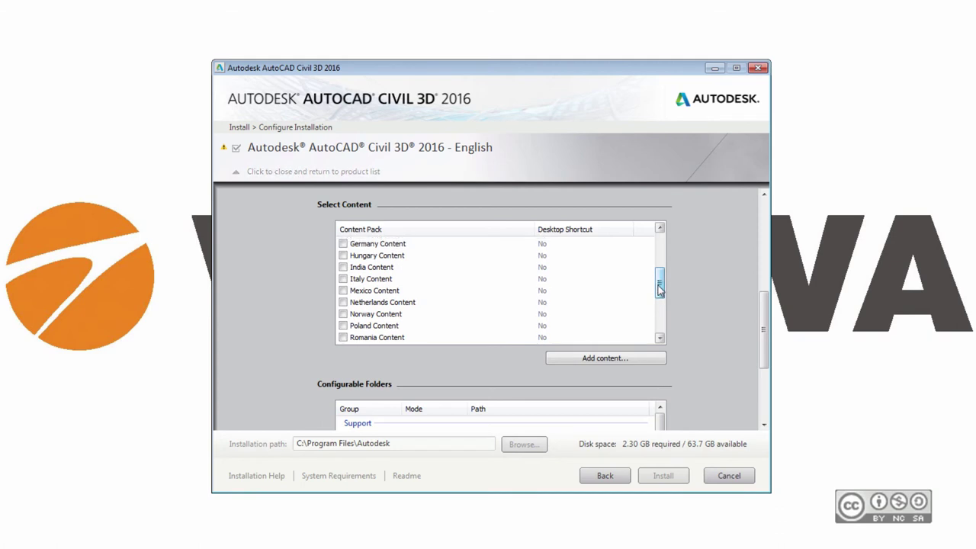
pyautogui.moveTo(659, 288); pyautogui.dragTo(671, 335)
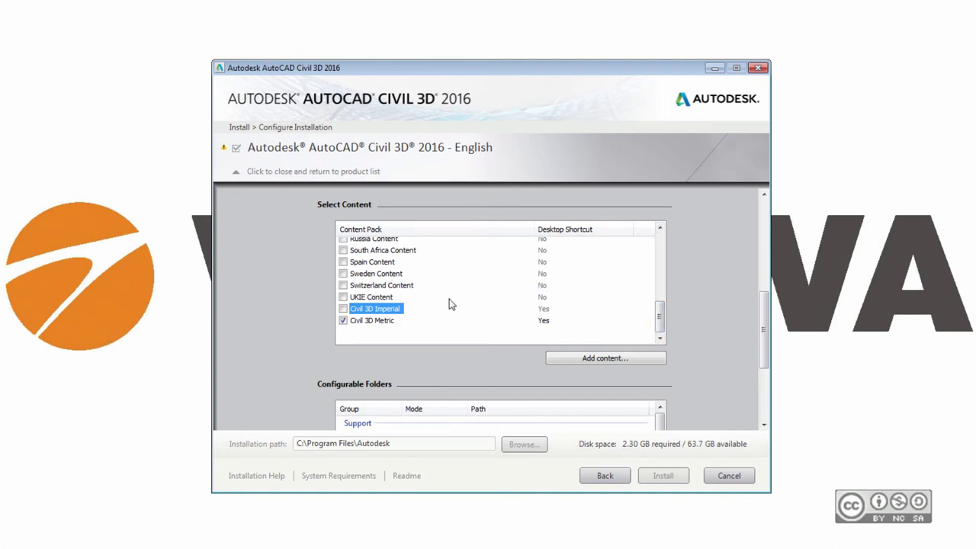
pyautogui.scroll(-3, 449, 297)
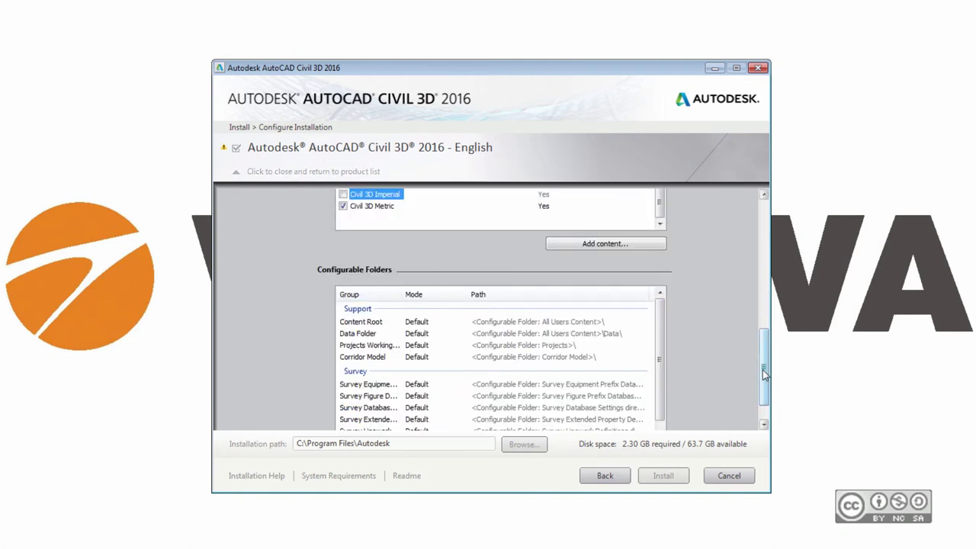
pyautogui.scroll(-1, 764, 370)
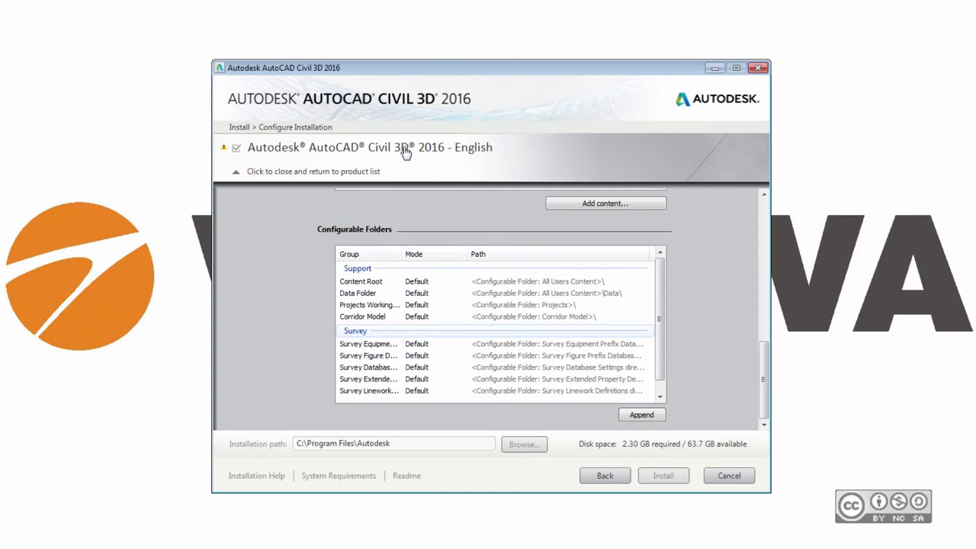
# Collapse the Civil 3D configuration panel and confirm the C:\Program Files\Autodesk install path
pyautogui.click(404, 150)
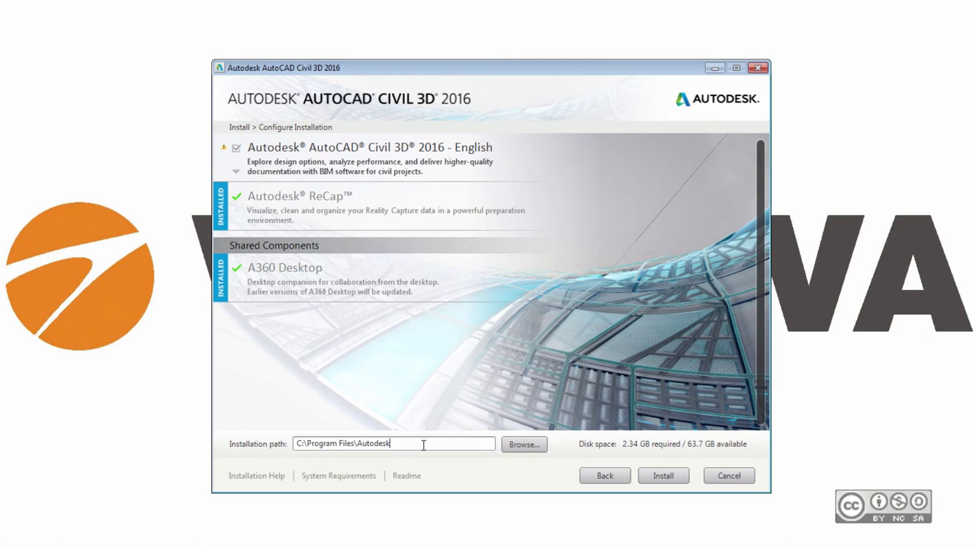
pyautogui.click(423, 445)
# Install the selected products and wait for the Installation Complete page
pyautogui.click(663, 476)
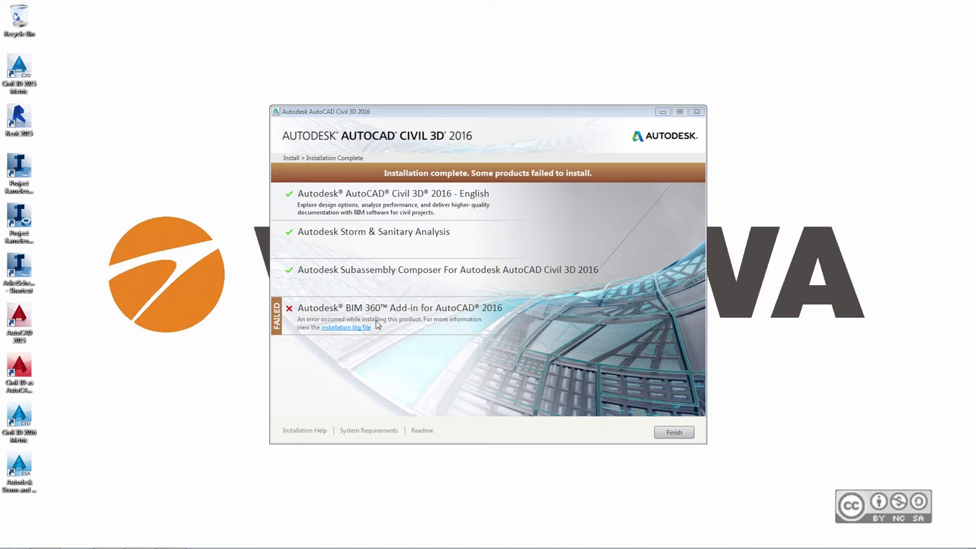
# Finish the installer, look over the new desktop shortcuts, and launch Civil 3D 2016
pyautogui.click(674, 434)
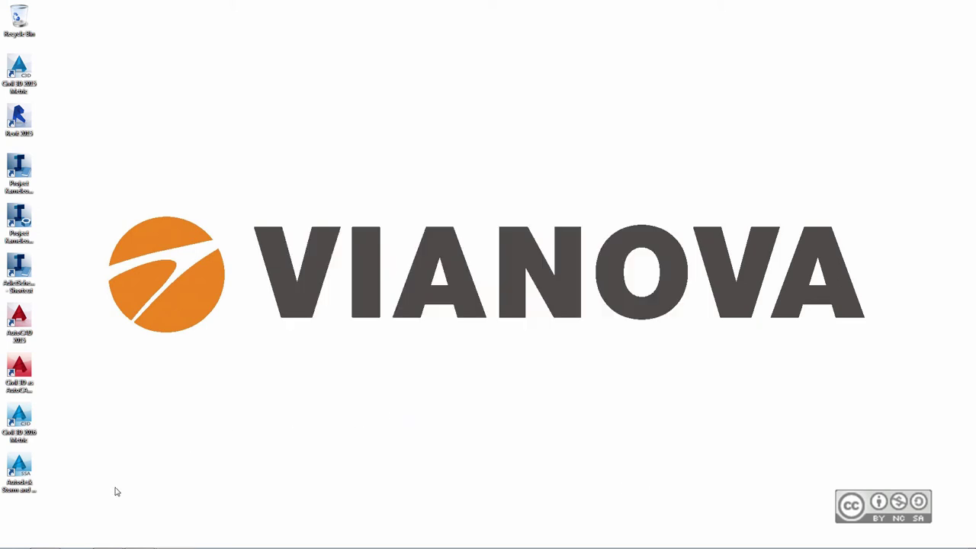
pyautogui.moveTo(140, 494); pyautogui.dragTo(4, 352)
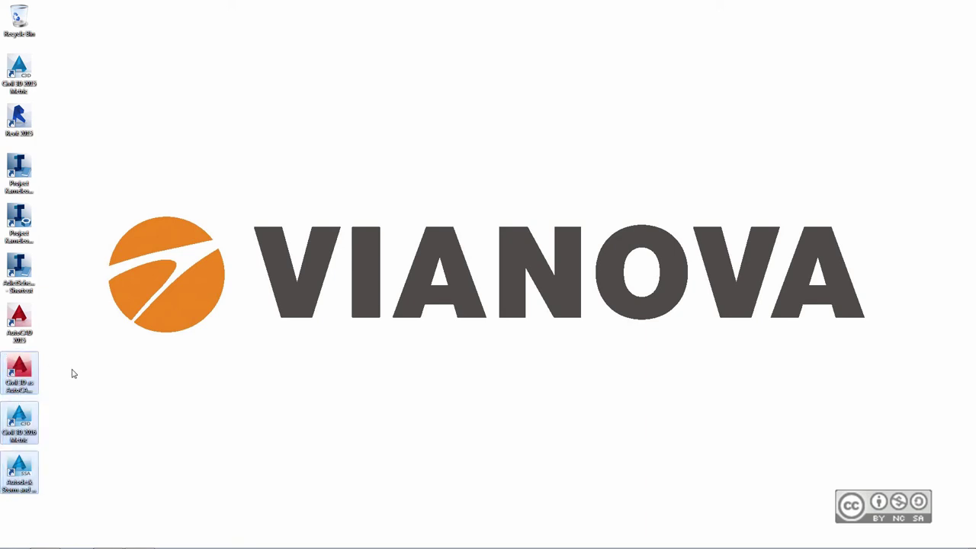
pyautogui.click(28, 373)
pyautogui.click(28, 373)
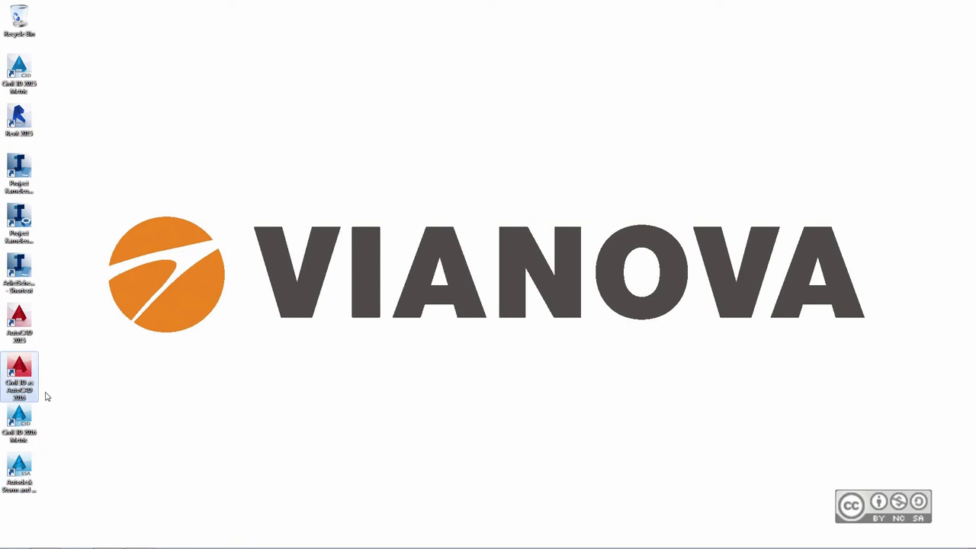
pyautogui.click(66, 381)
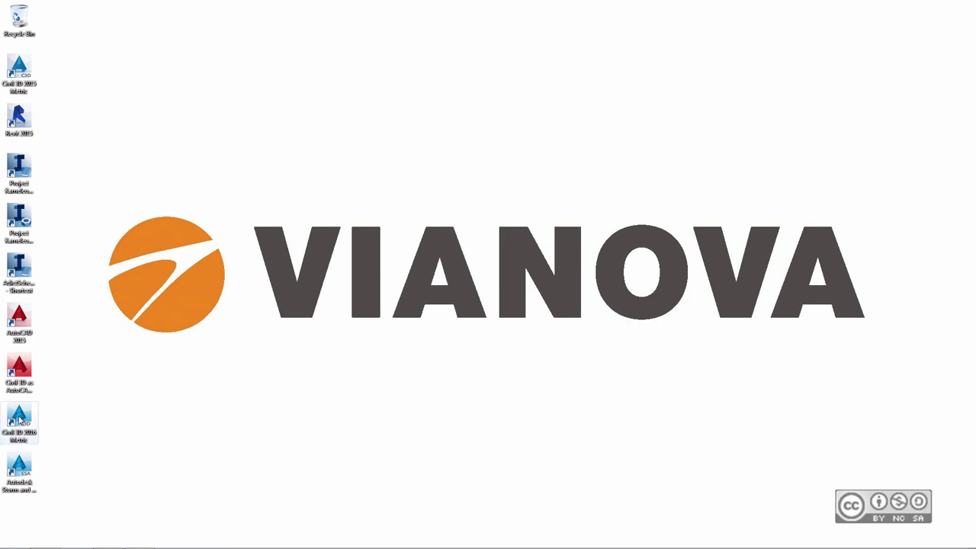
pyautogui.doubleClick(19, 419)
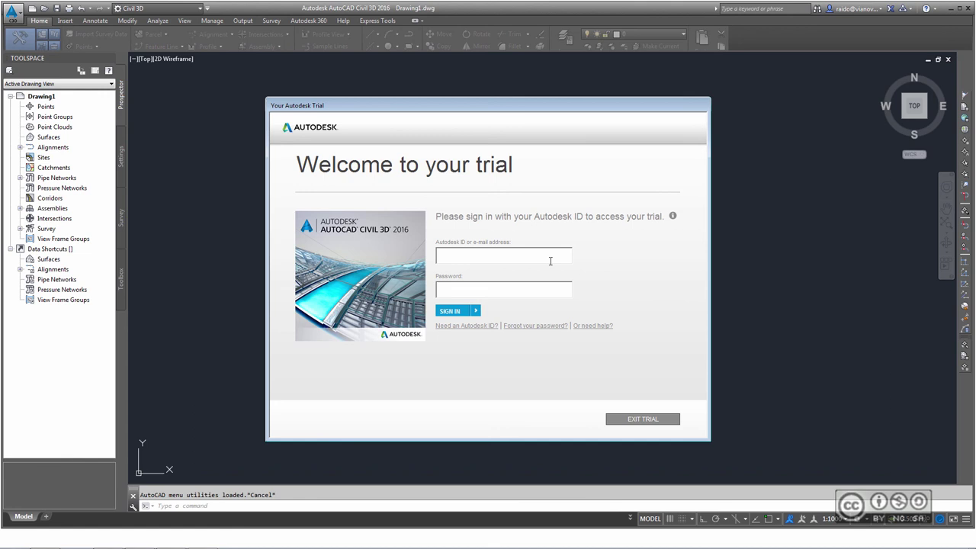
# Sign in with the Autodesk ID e-mail and password, then continue into the 30-day trial
pyautogui.click(541, 256)
pyautogui.press('Tab')
pyautogui.write('********')
pyautogui.click(450, 312)
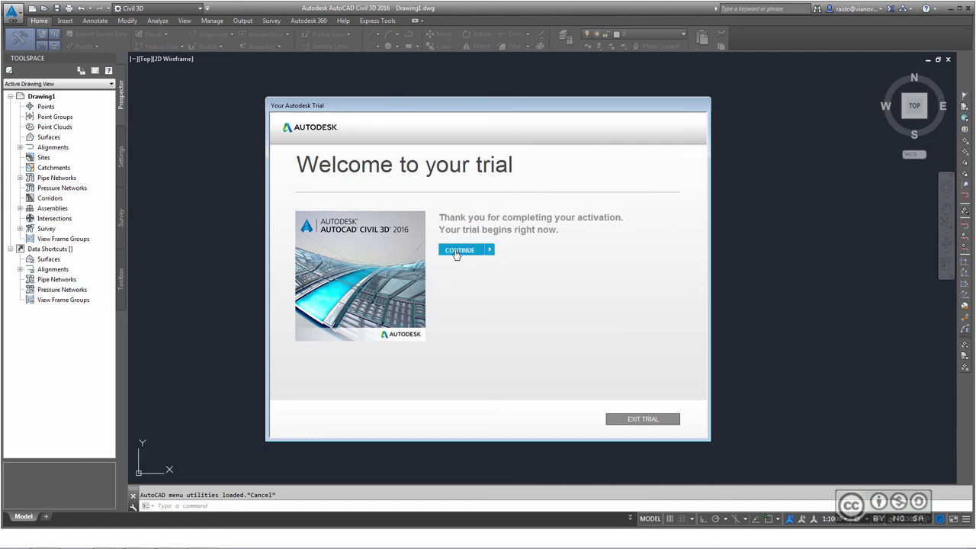
pyautogui.click(456, 252)
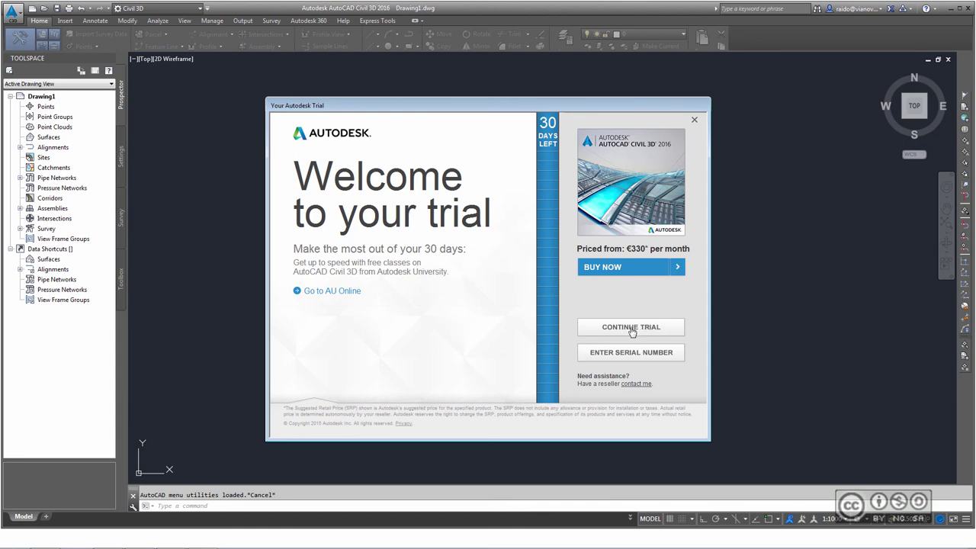
pyautogui.click(631, 329)
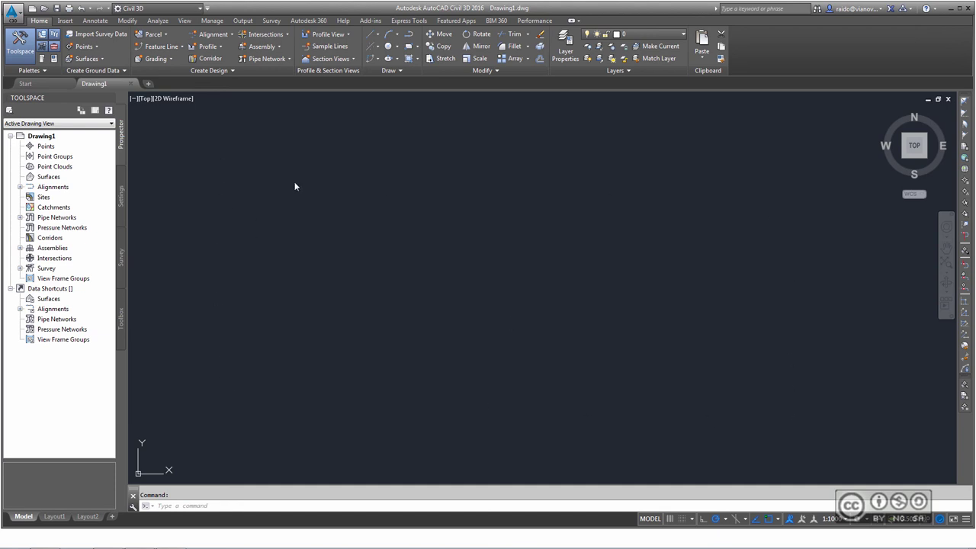
pyautogui.click(42, 84)
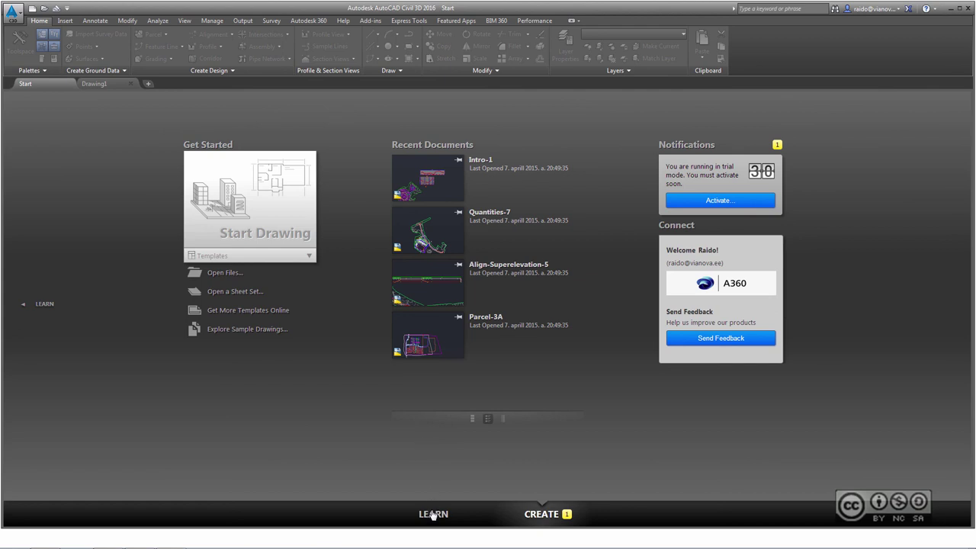
pyautogui.click(45, 306)
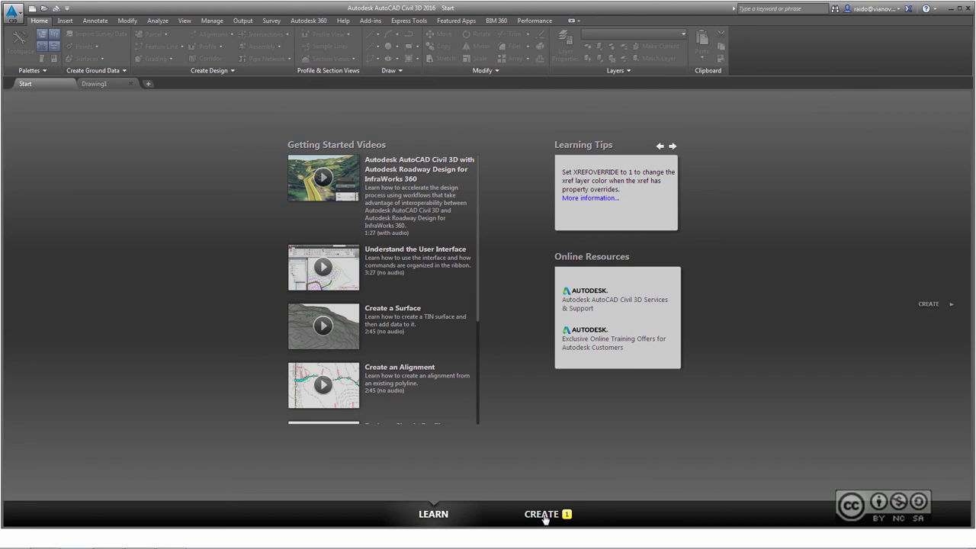
pyautogui.click(932, 307)
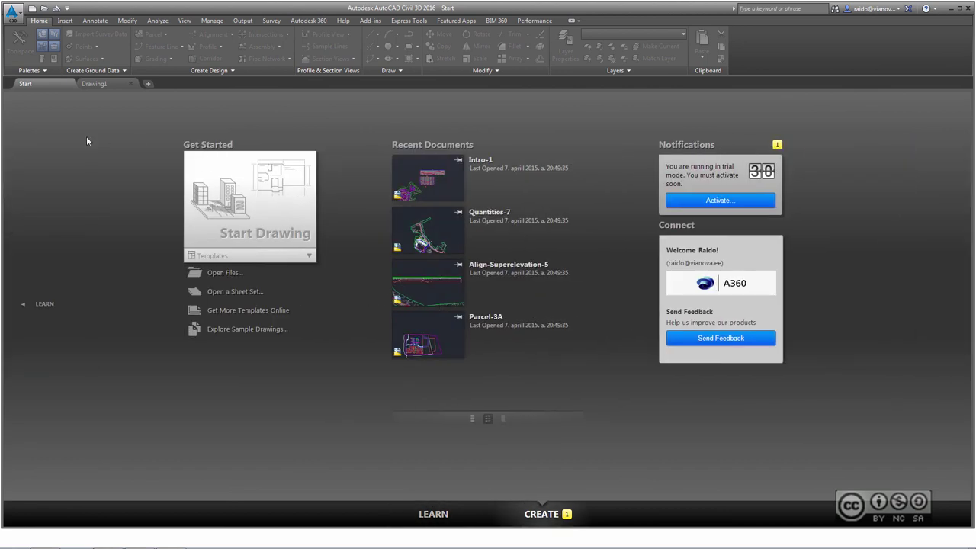
pyautogui.click(103, 86)
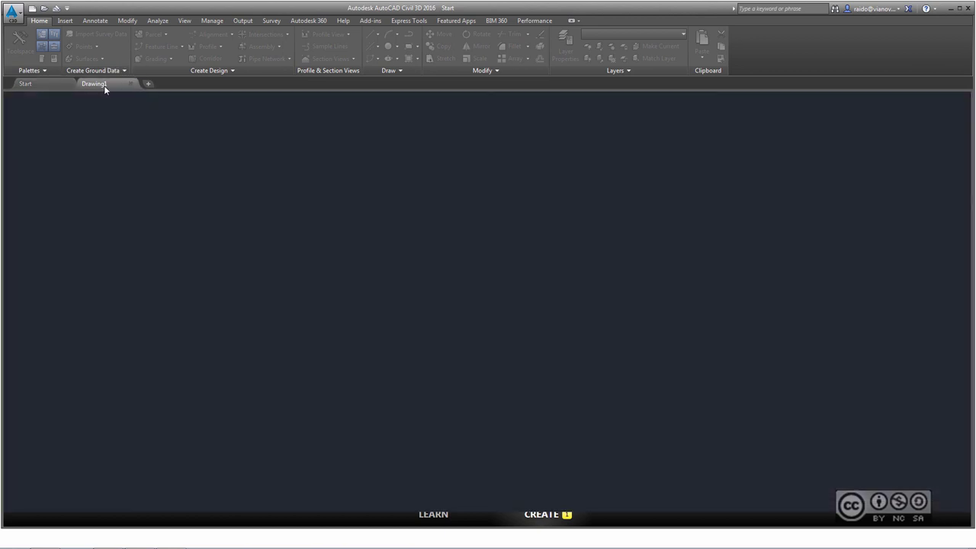